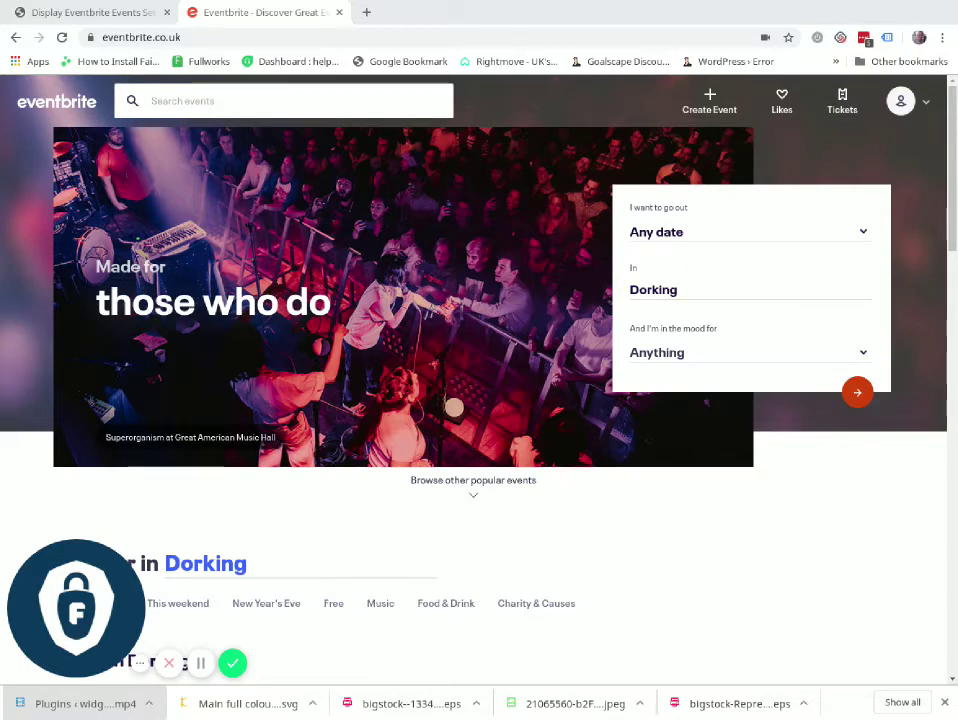
# - Open the API Keys page in the Eventbrite account settings and start a new API key request
pyautogui.click(900, 101)
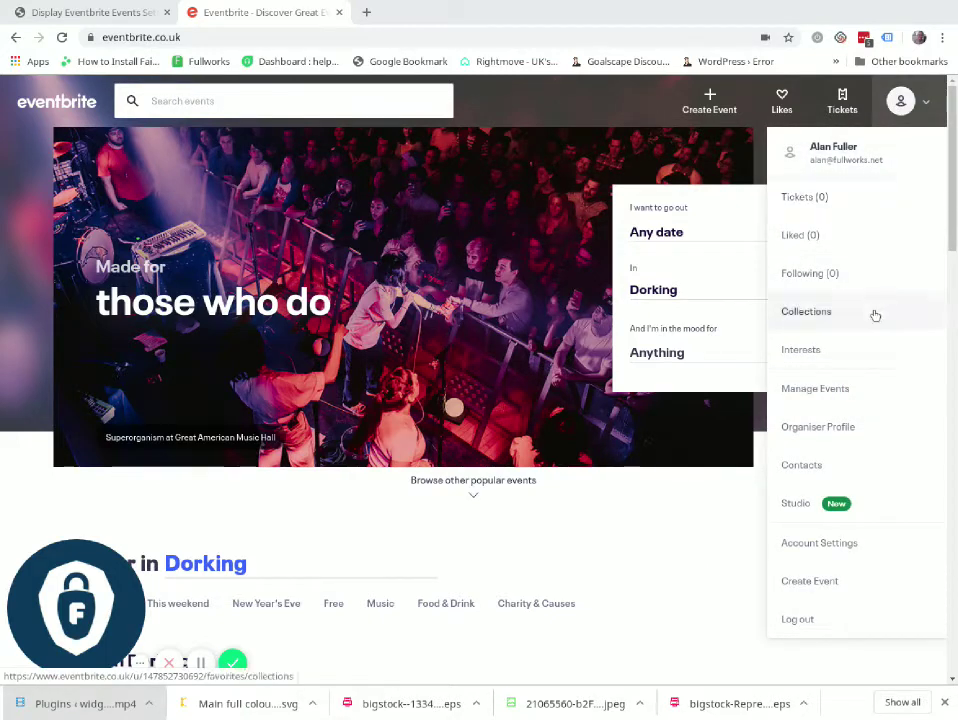
pyautogui.click(834, 545)
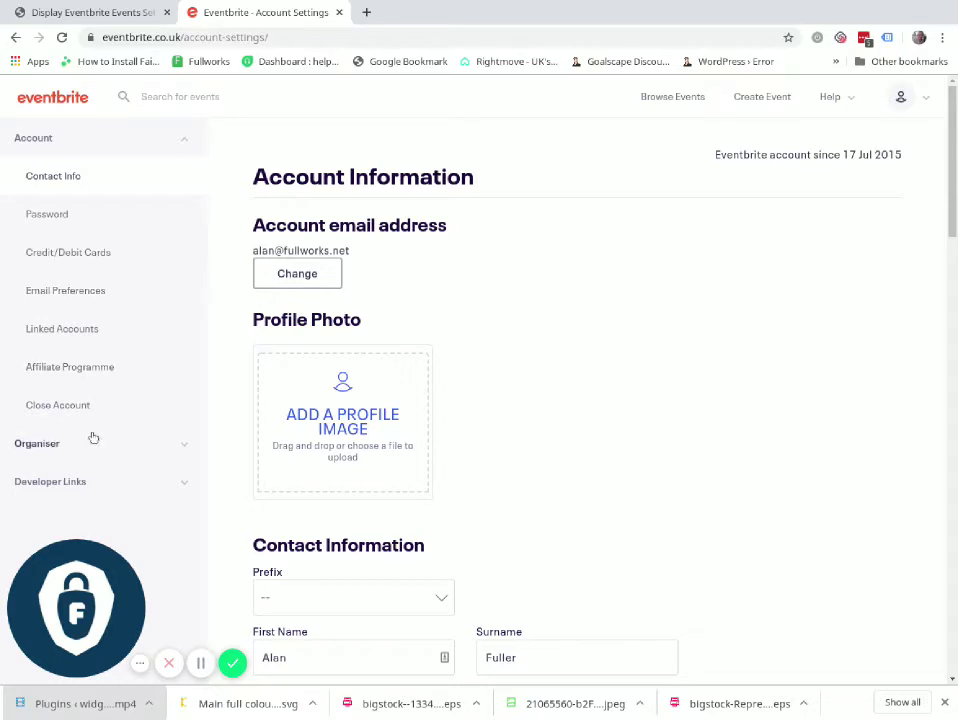
pyautogui.click(183, 490)
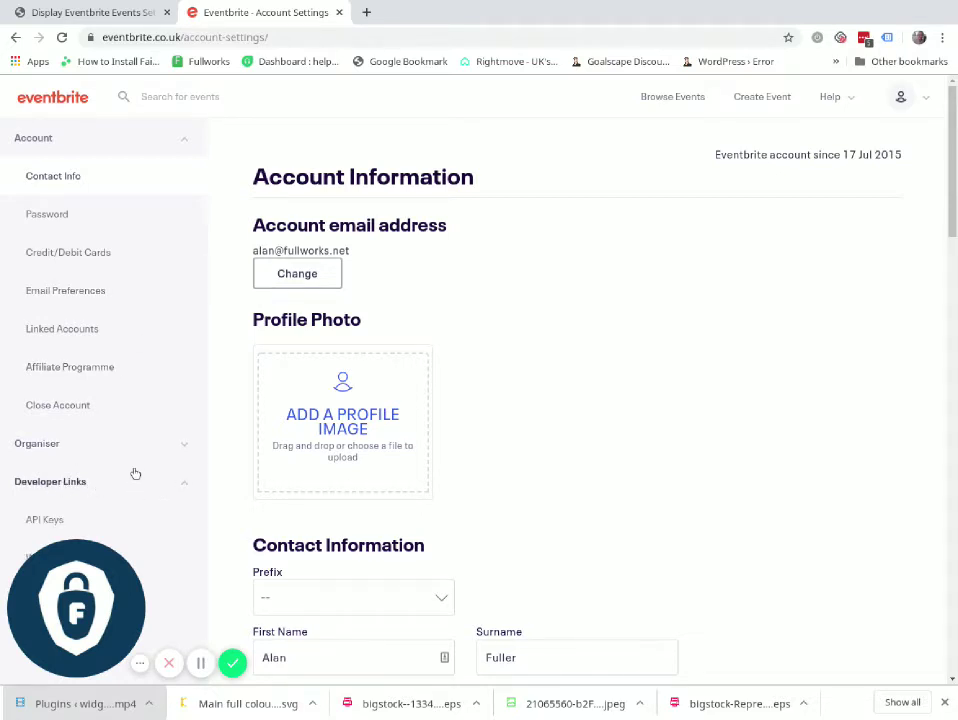
pyautogui.scroll(-1, 130, 473)
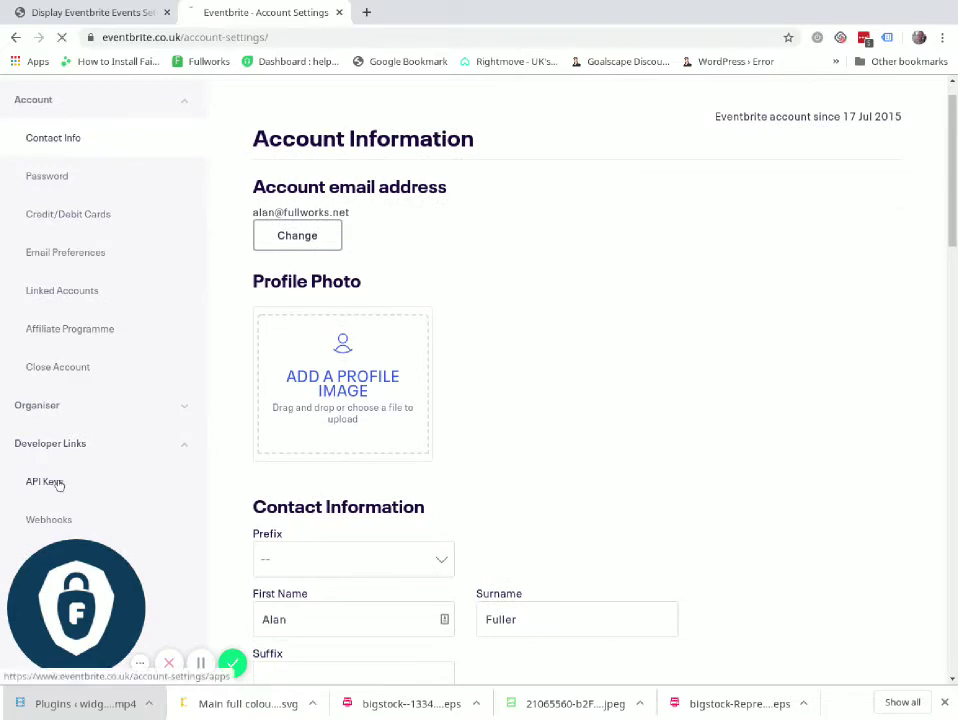
pyautogui.click(58, 482)
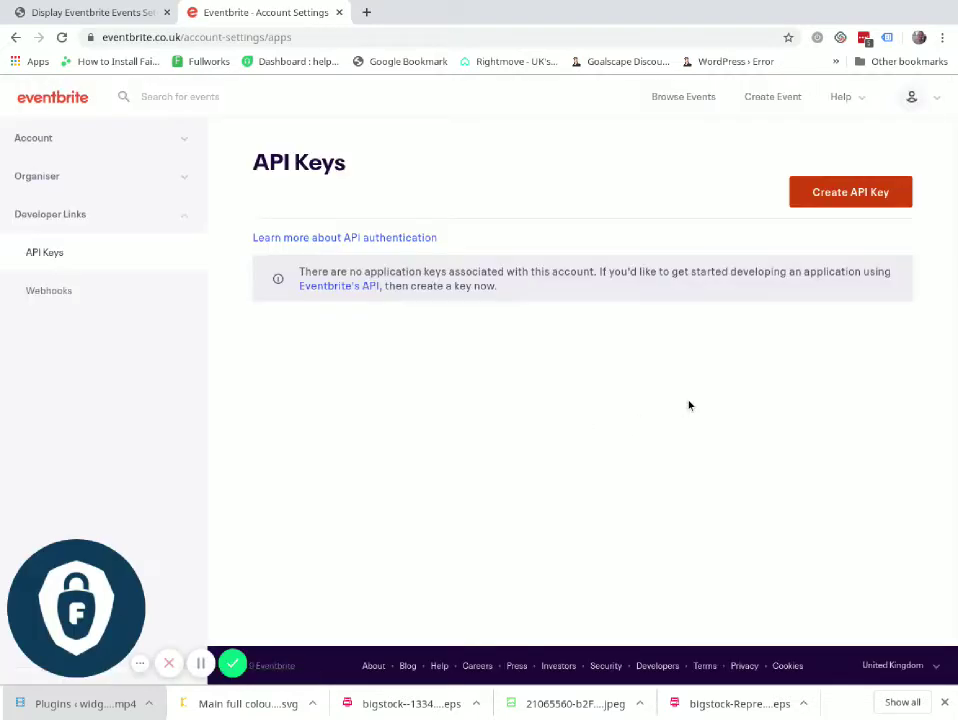
pyautogui.click(846, 191)
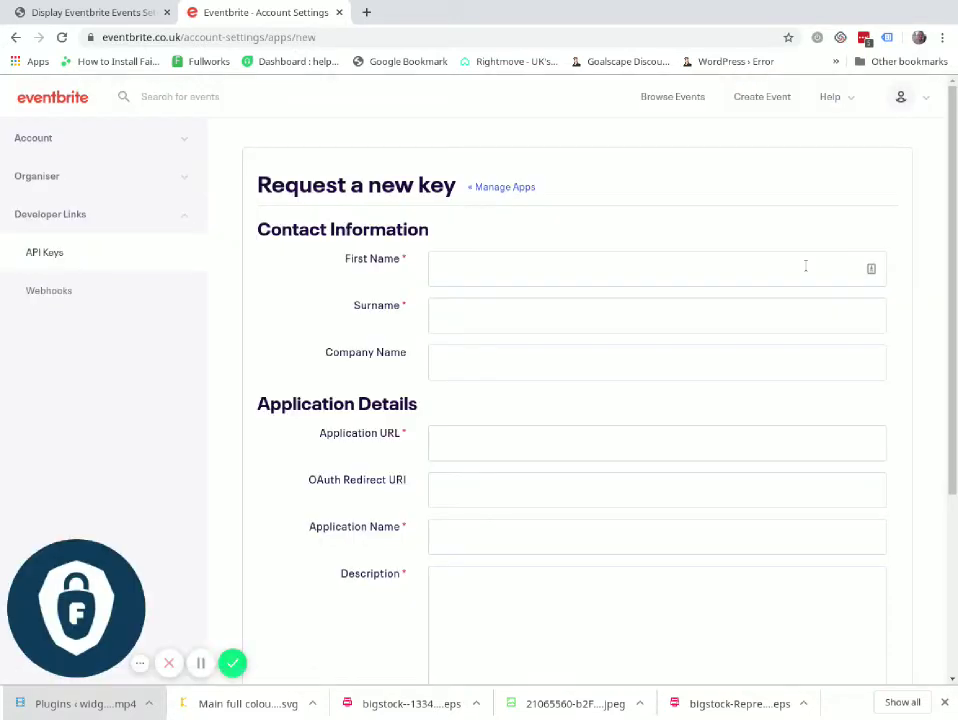
# - Fill in the contact information of the key request with "test" as both first name and surname
pyautogui.click(478, 262)
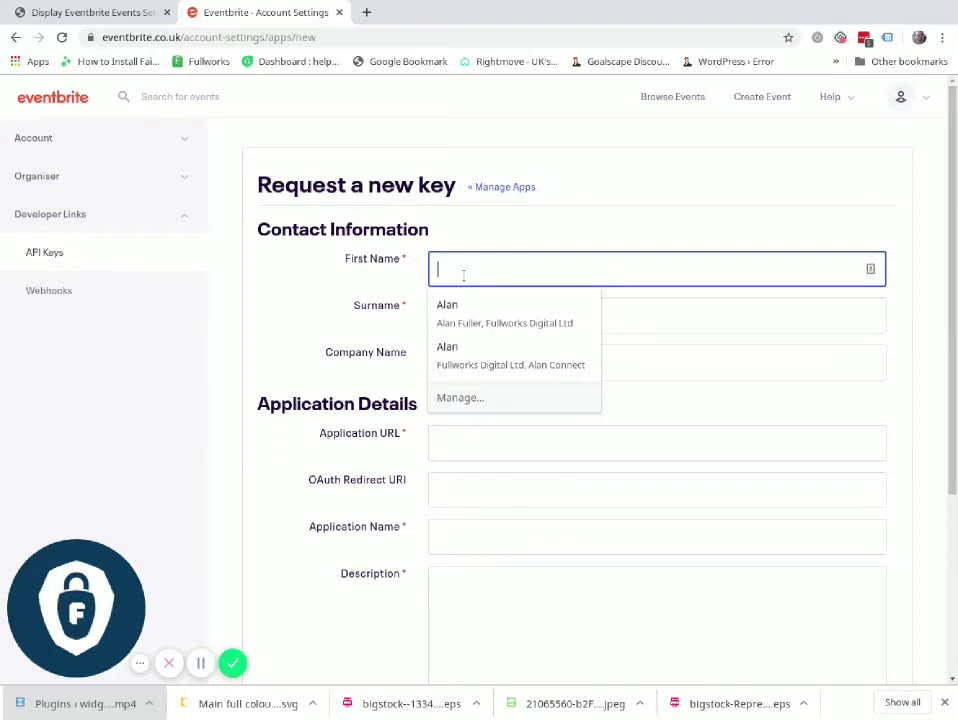
pyautogui.write('tets')
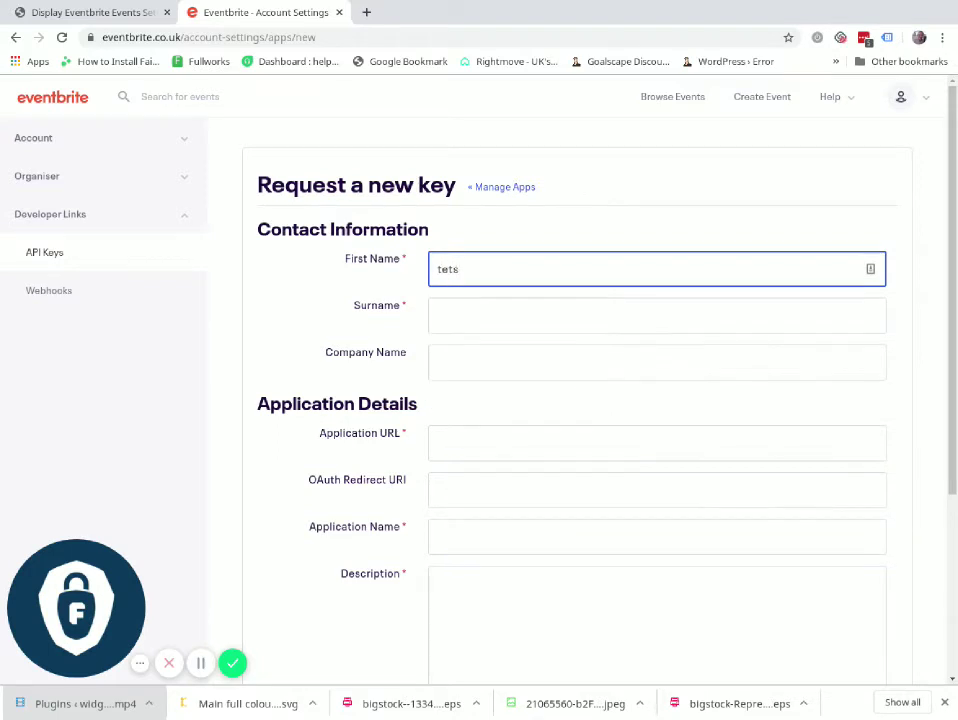
pyautogui.press('BackSpace')
pyautogui.press('BackSpace')
pyautogui.write('ts')
pyautogui.press('BackSpace')
pyautogui.press('BackSpace')
pyautogui.click(459, 314)
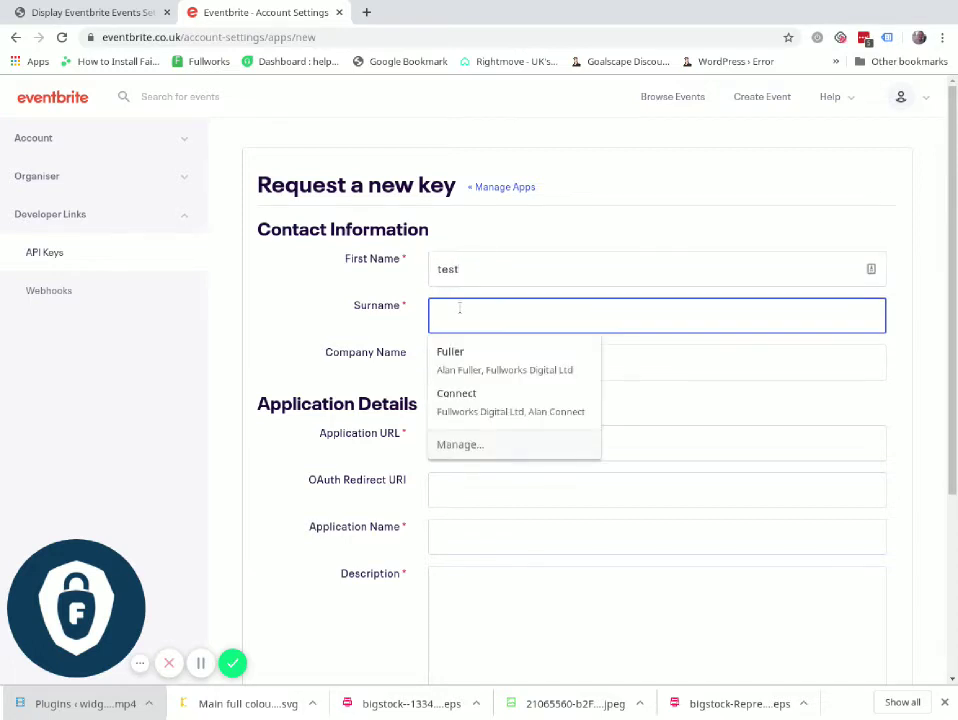
pyautogui.write('test')
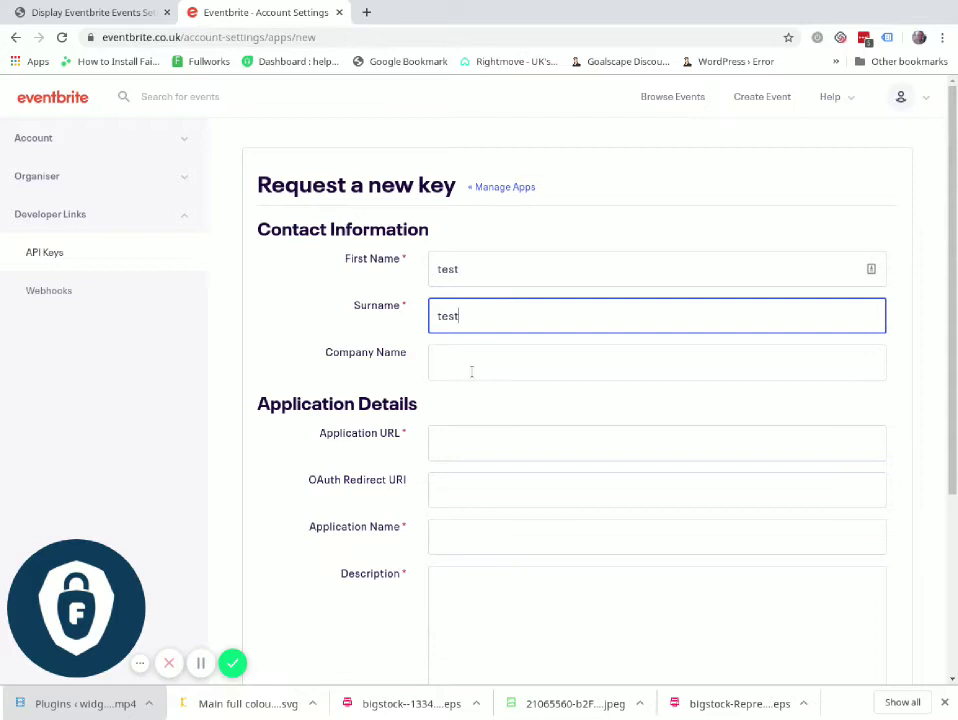
pyautogui.click(479, 436)
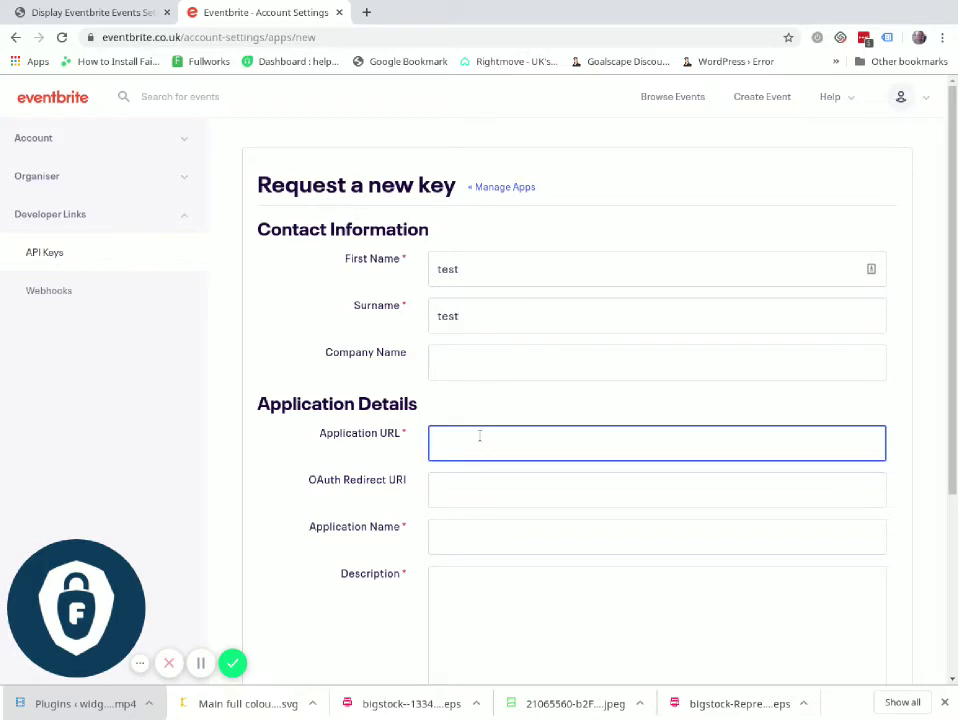
pyautogui.write('http://localhost')
pyautogui.scroll(-1, 379, 486)
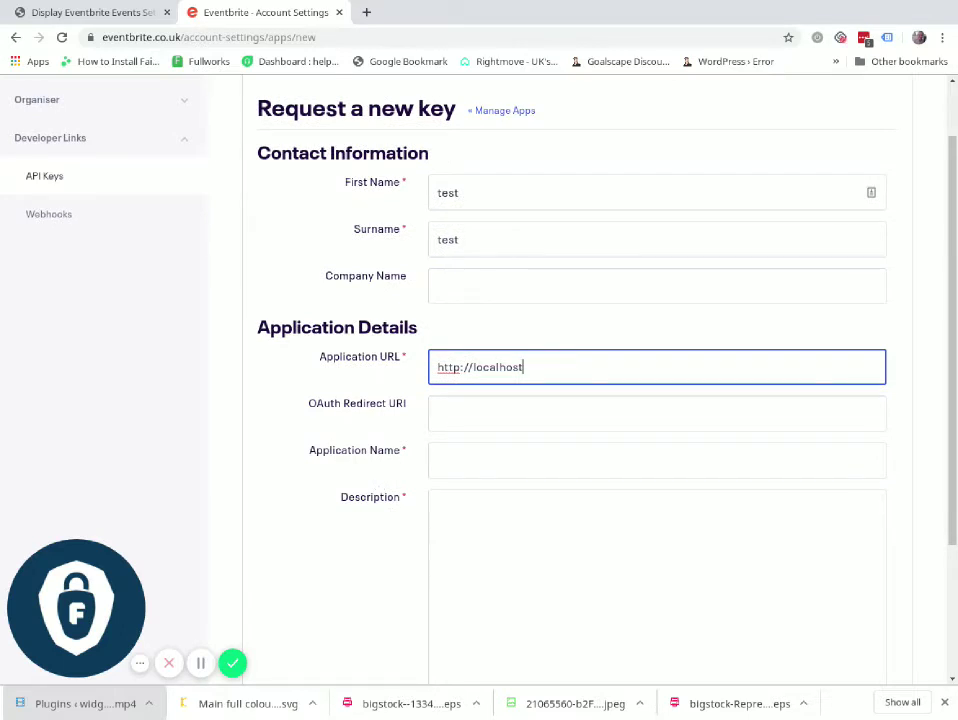
pyautogui.scroll(-1, 379, 457)
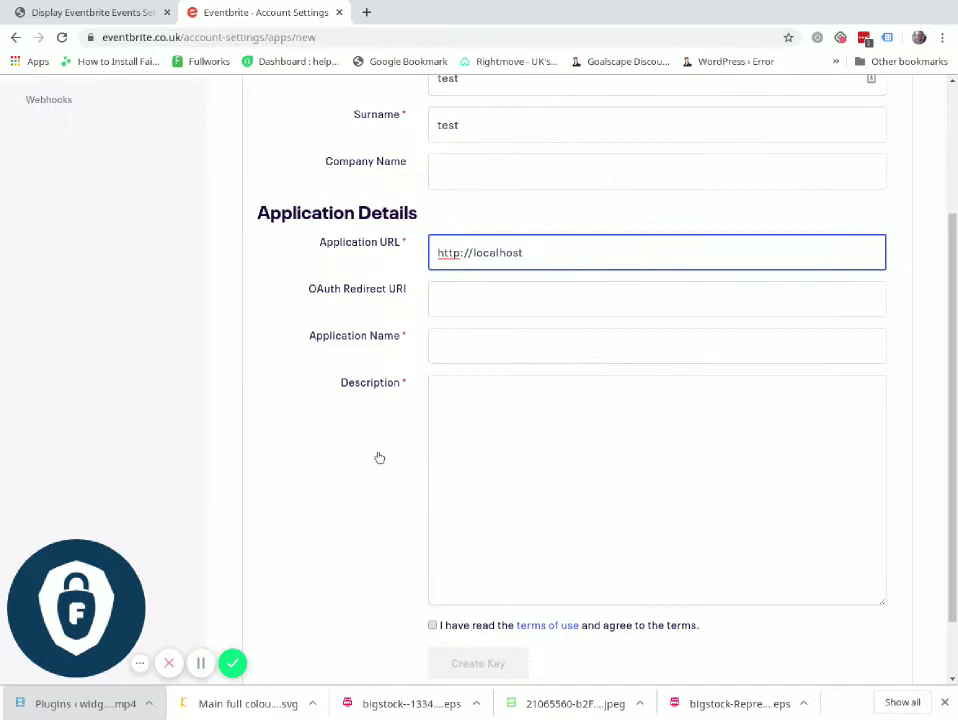
pyautogui.click(460, 340)
pyautogui.write('t')
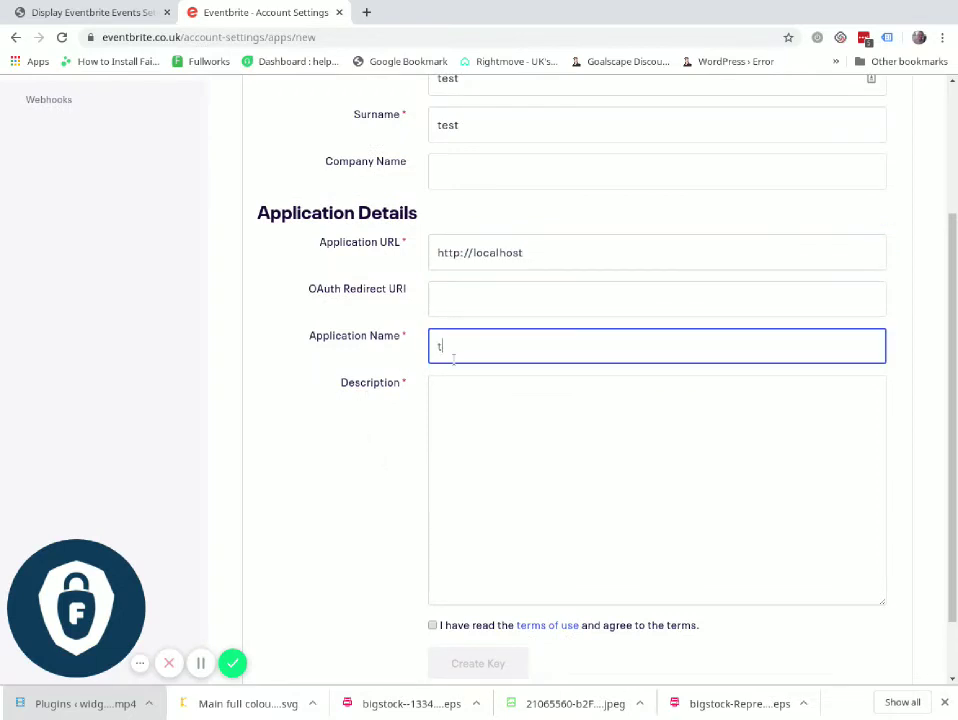
pyautogui.write('est')
pyautogui.click(480, 384)
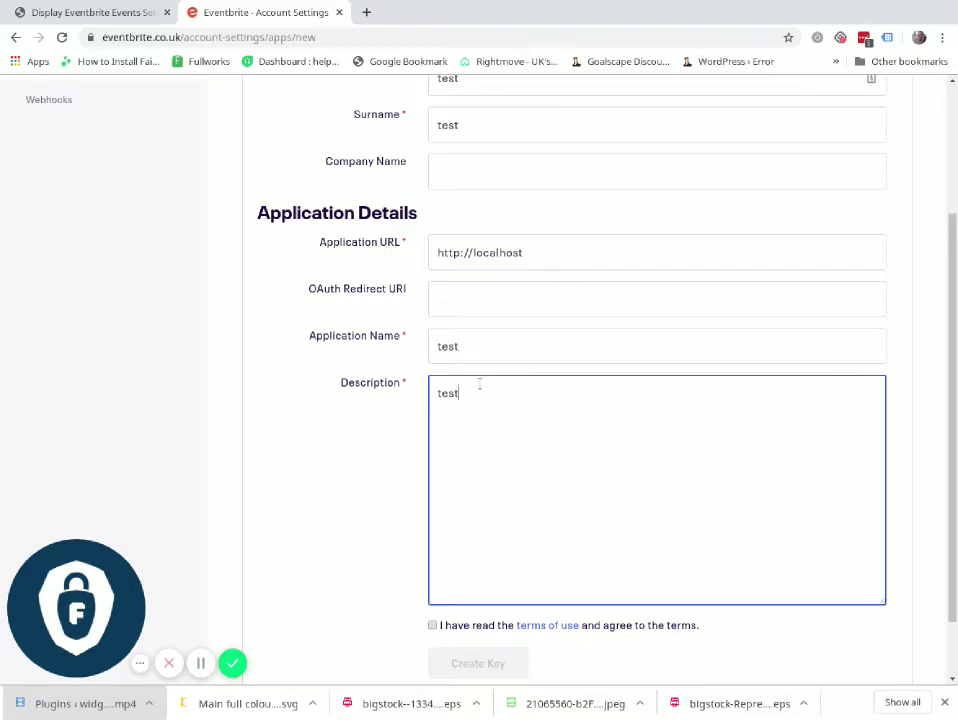
# - Agree to the terms of use and create the API key
pyautogui.scroll(-1, 507, 428)
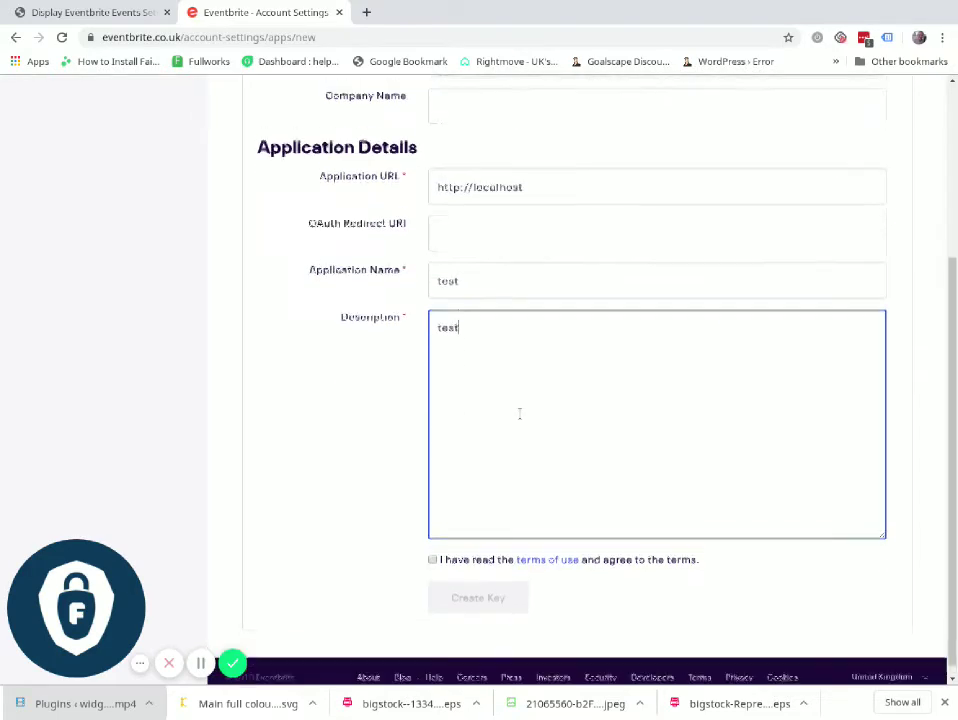
pyautogui.scroll(2, 517, 413)
pyautogui.scroll(-2, 460, 260)
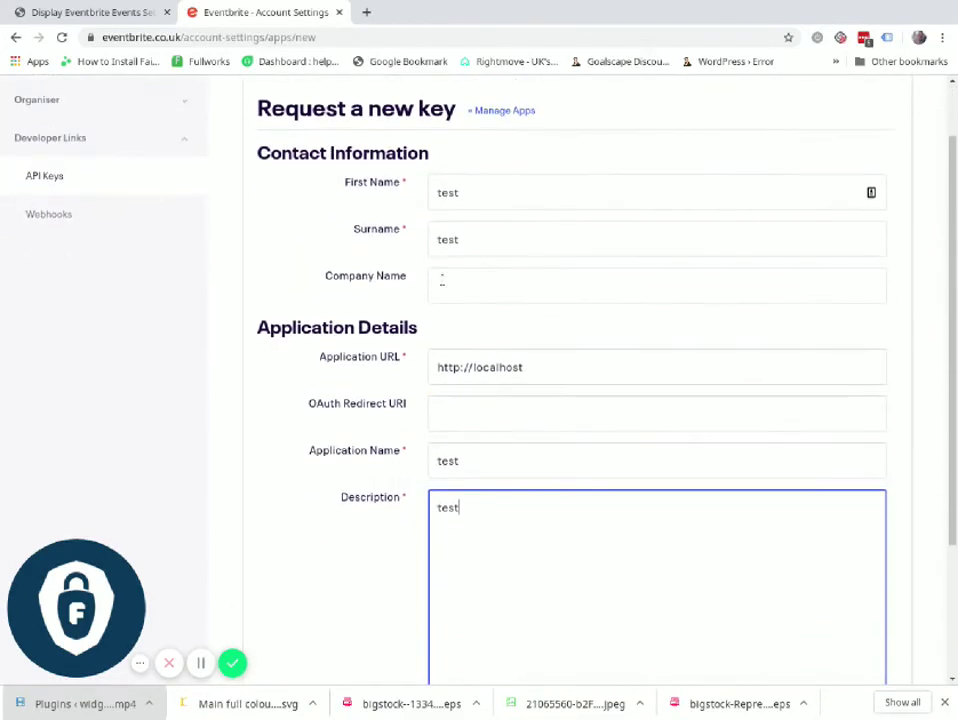
pyautogui.scroll(-1, 451, 326)
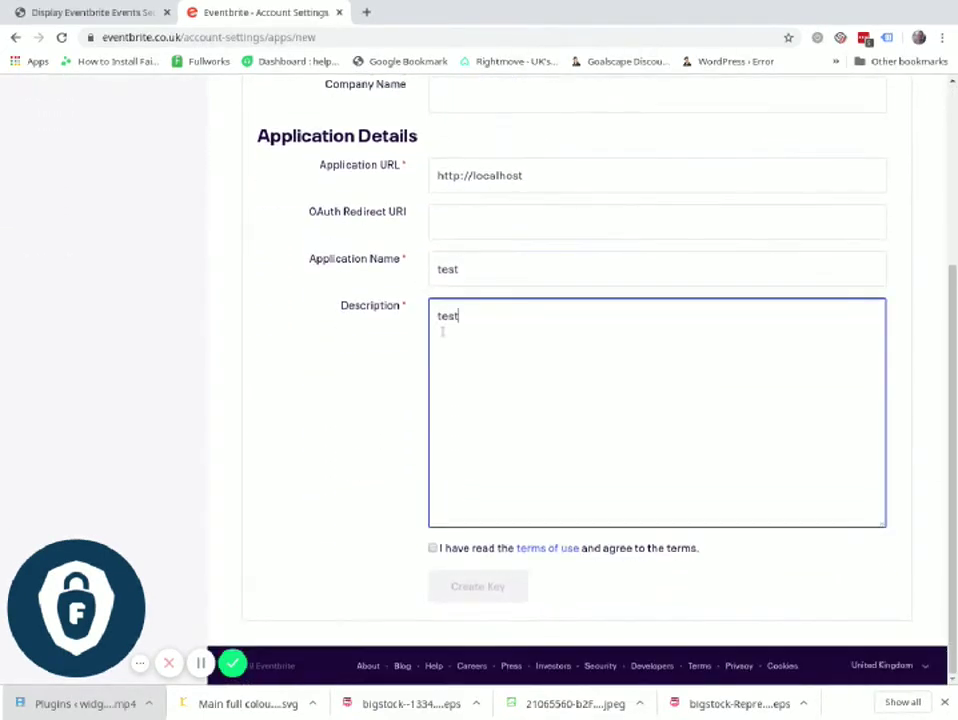
pyautogui.click(432, 548)
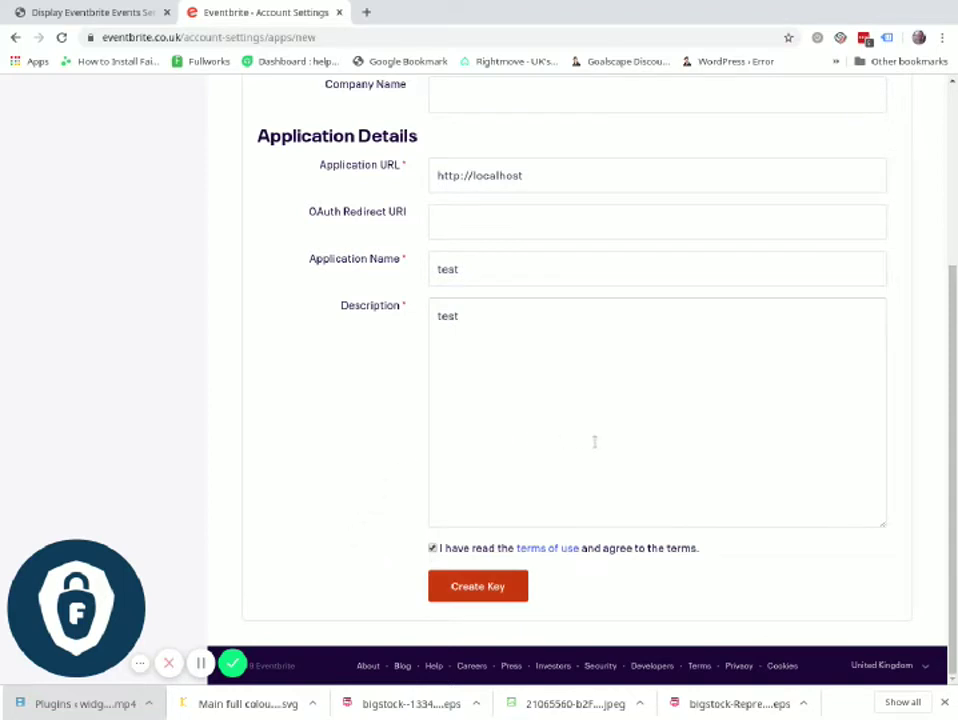
pyautogui.click(481, 590)
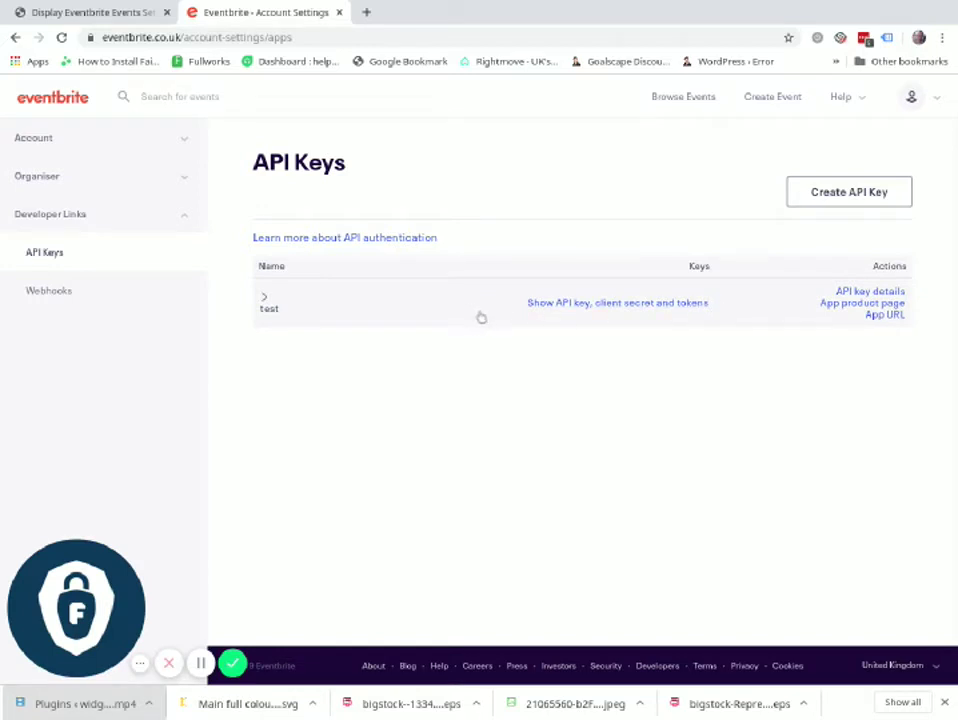
# - Copy the test app's private token into the Private Token field of the WordPress Display Eventbrite Events settings and save
pyautogui.click(540, 311)
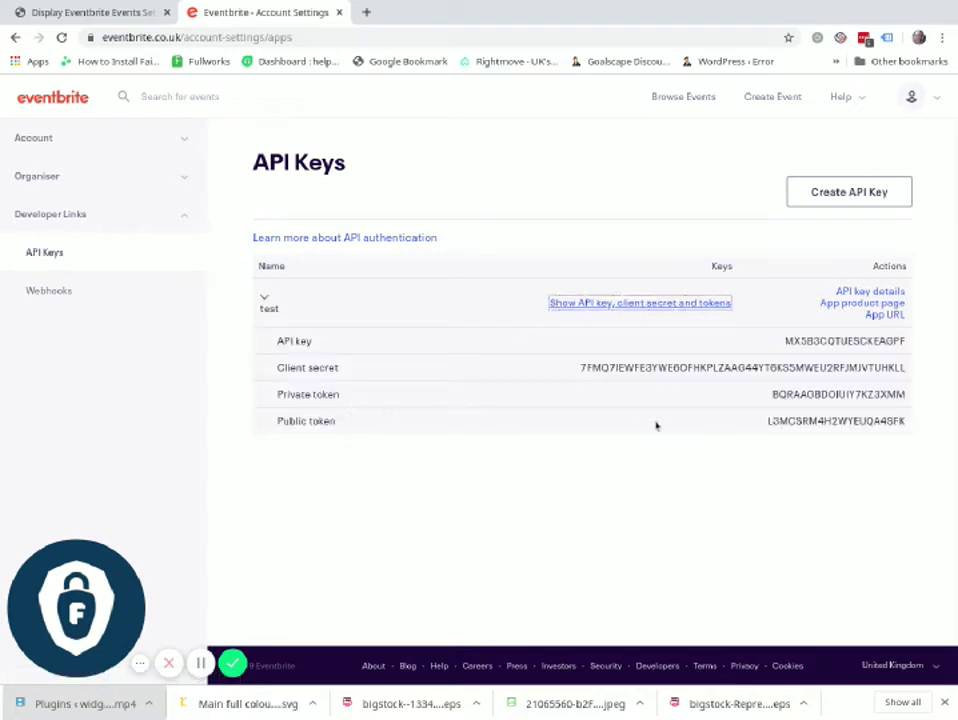
pyautogui.moveTo(774, 396); pyautogui.dragTo(905, 405)
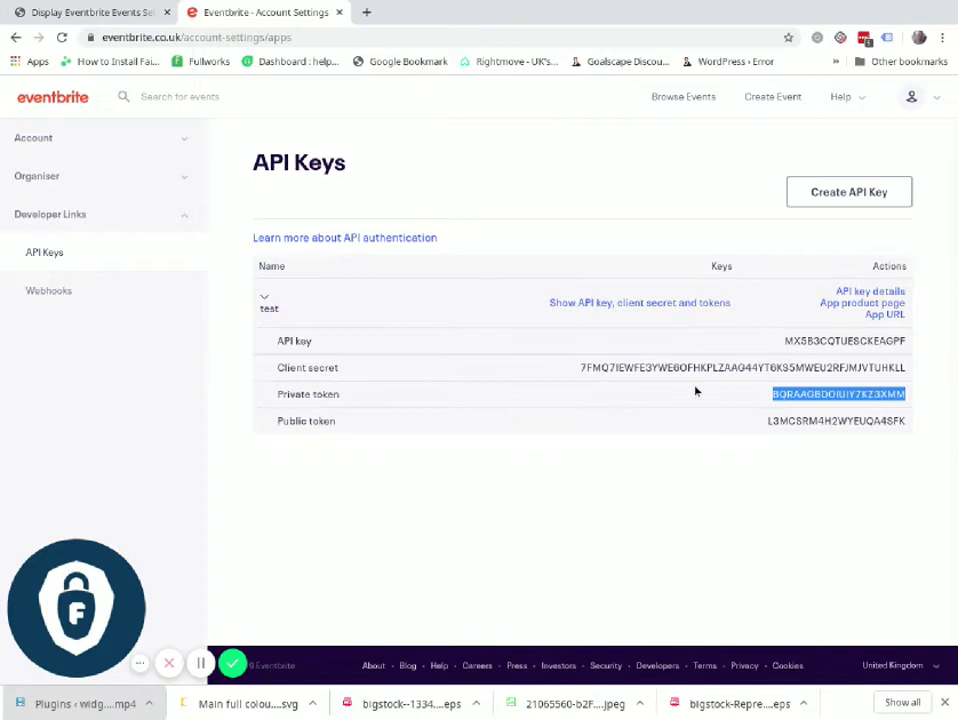
pyautogui.click(94, 15)
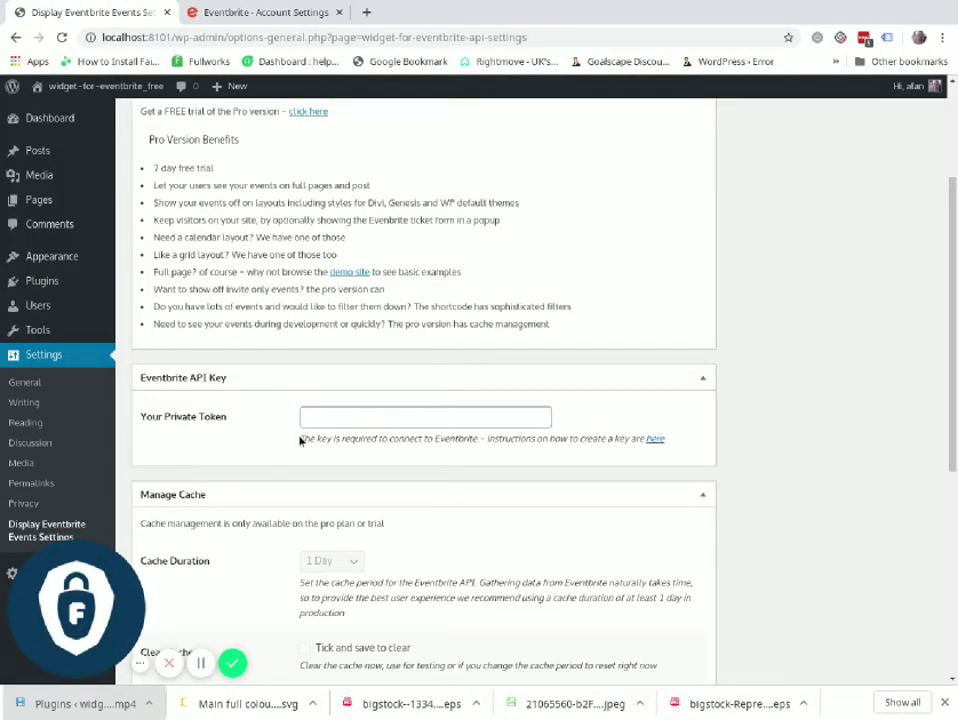
pyautogui.click(321, 419)
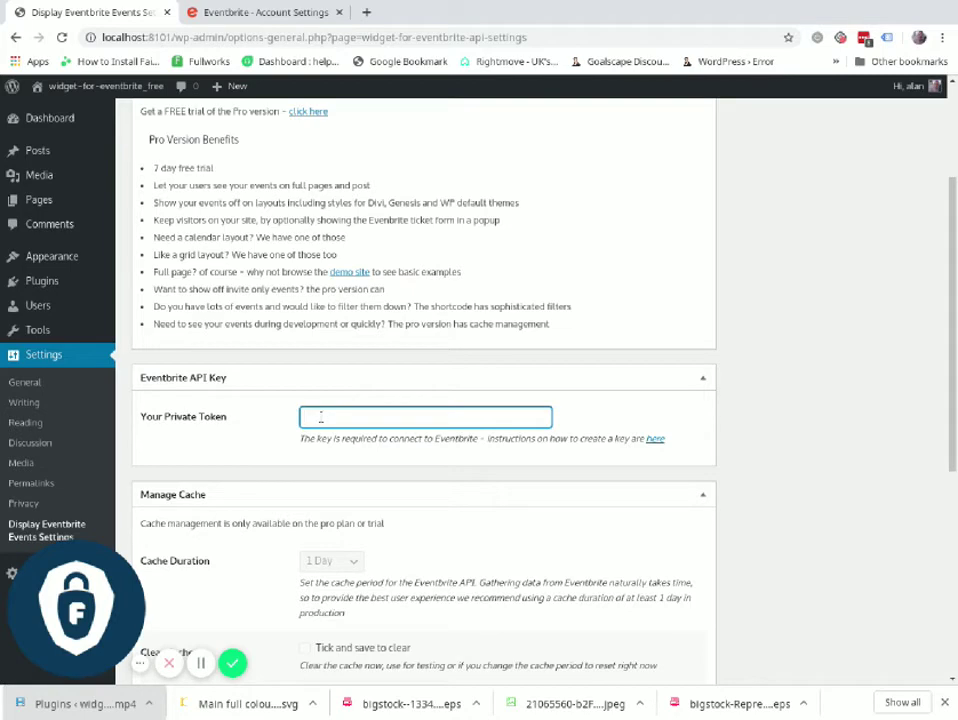
pyautogui.hotkey('ctrl', 'v')
pyautogui.scroll(3, 798, 425)
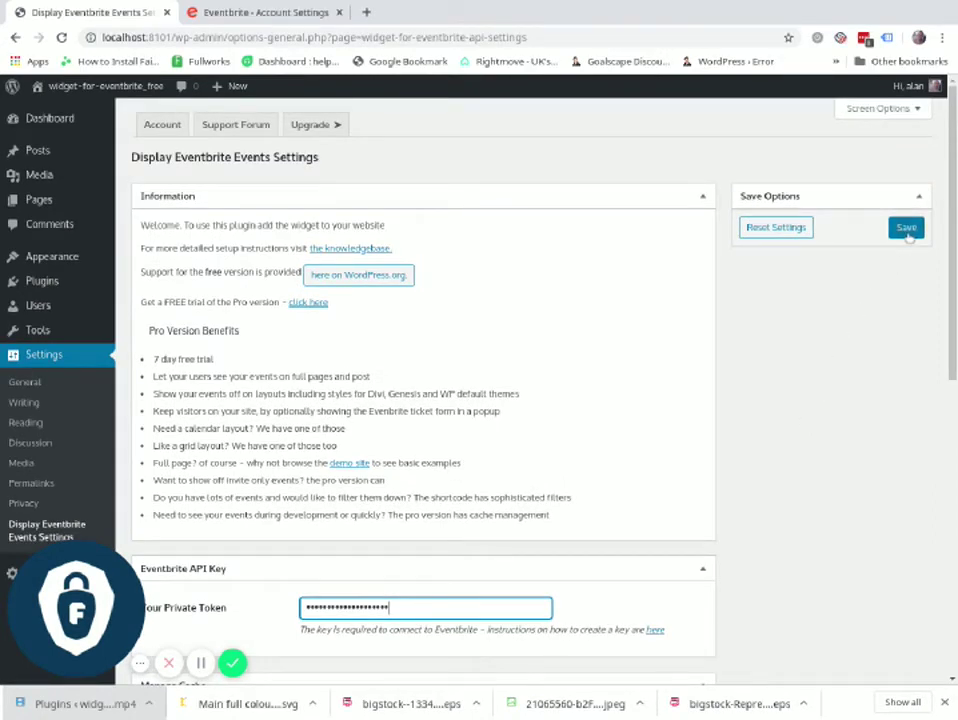
pyautogui.click(907, 228)
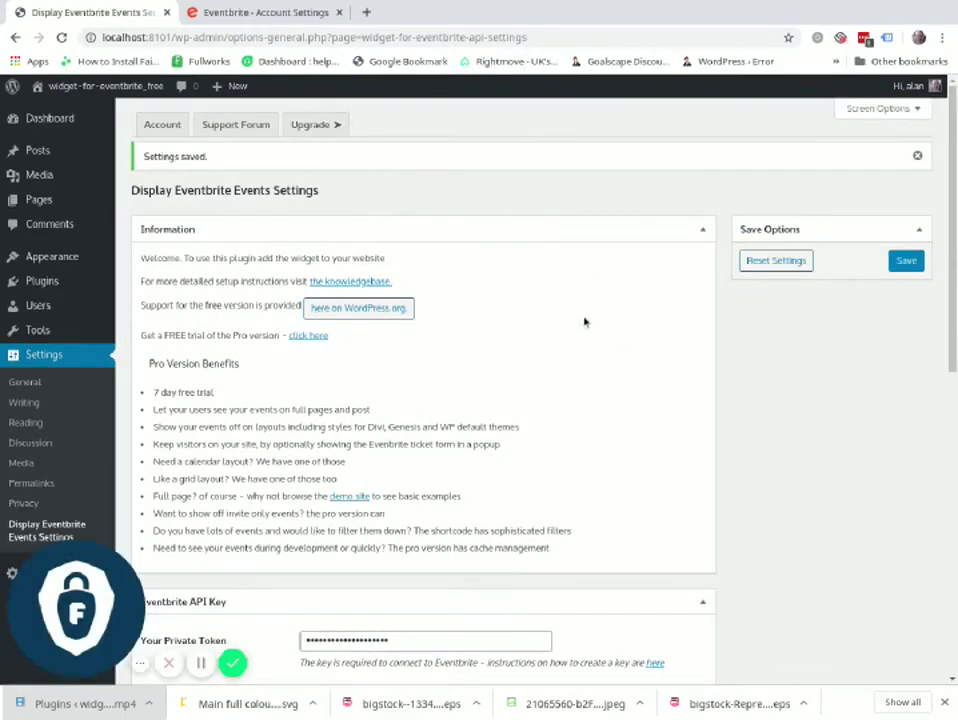
# - Try to save the Eventbrite API key in place of the private token in the WordPress plugin settings
pyautogui.click(252, 13)
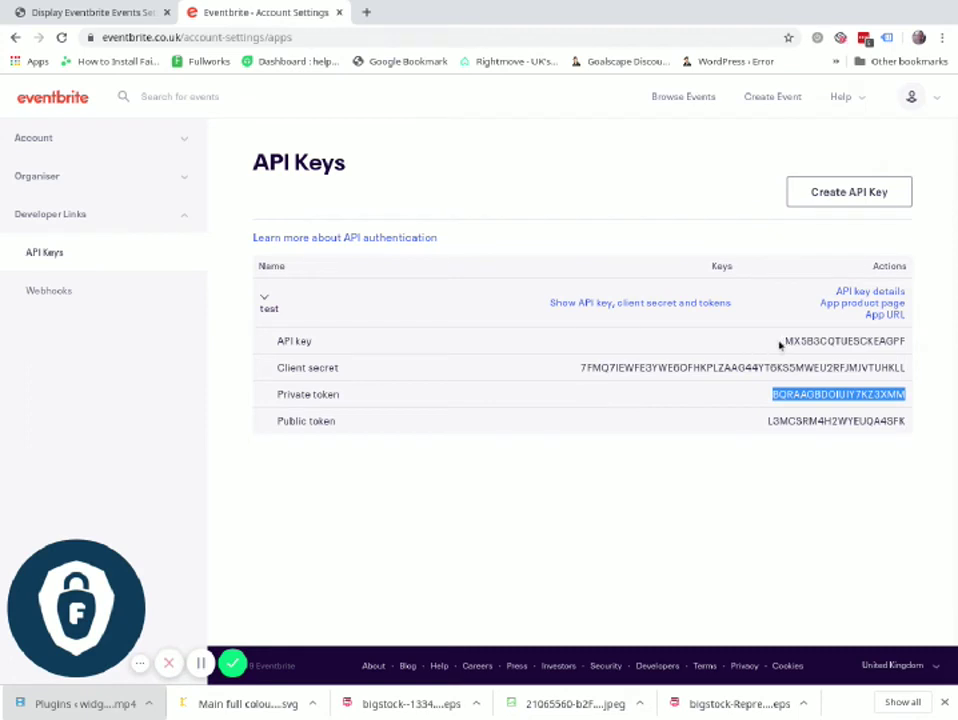
pyautogui.moveTo(783, 341); pyautogui.dragTo(906, 341)
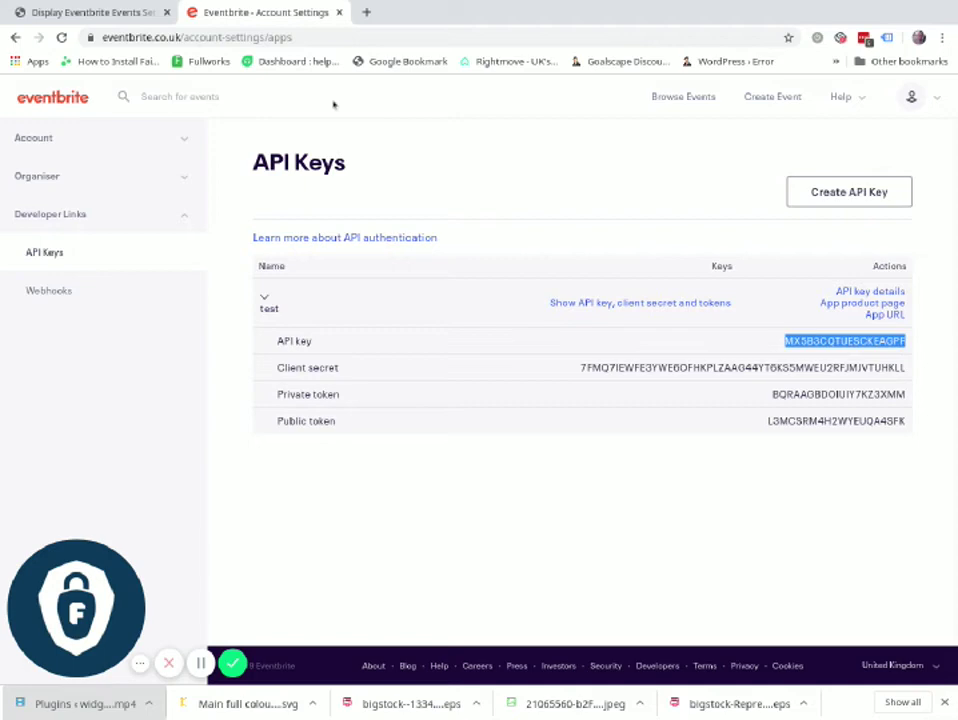
pyautogui.click(66, 13)
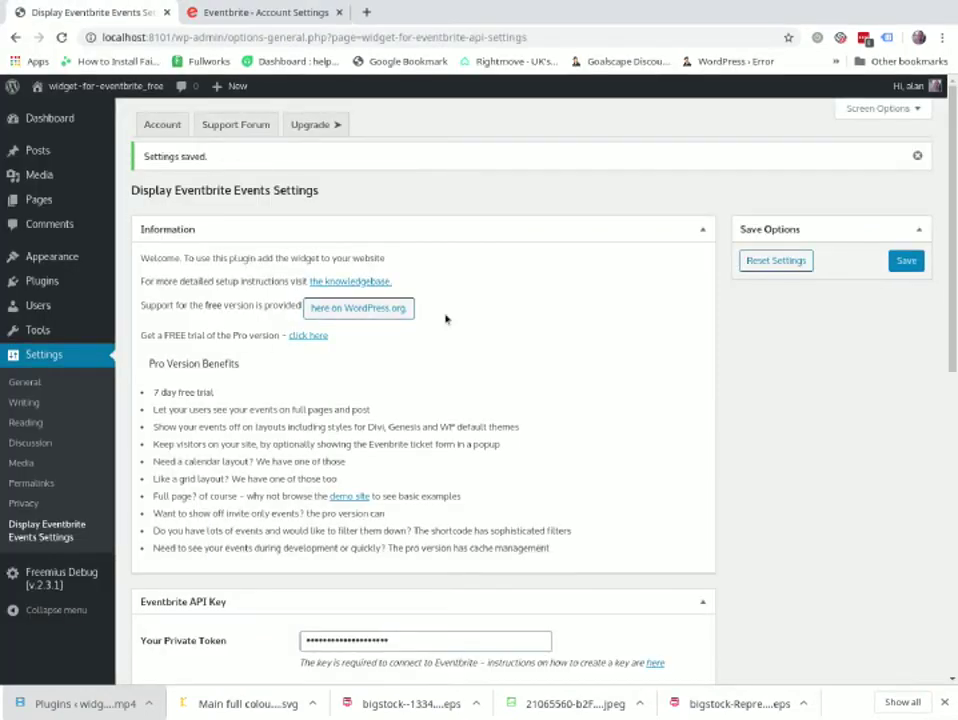
pyautogui.scroll(-3, 388, 508)
pyautogui.moveTo(395, 453); pyautogui.dragTo(269, 446)
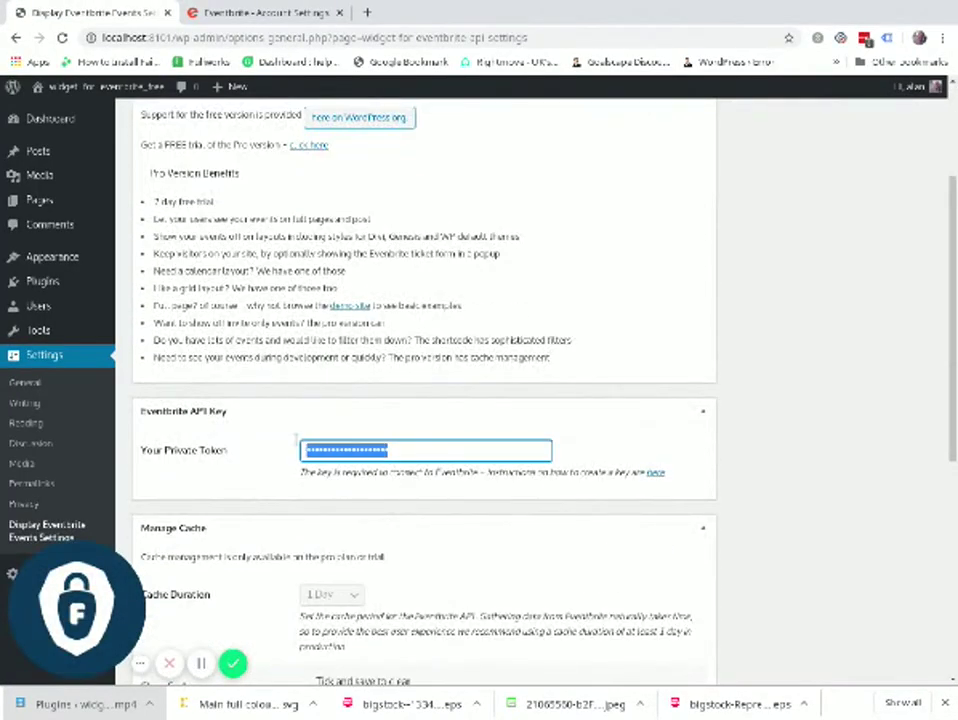
pyautogui.hotkey('ctrl', 'v')
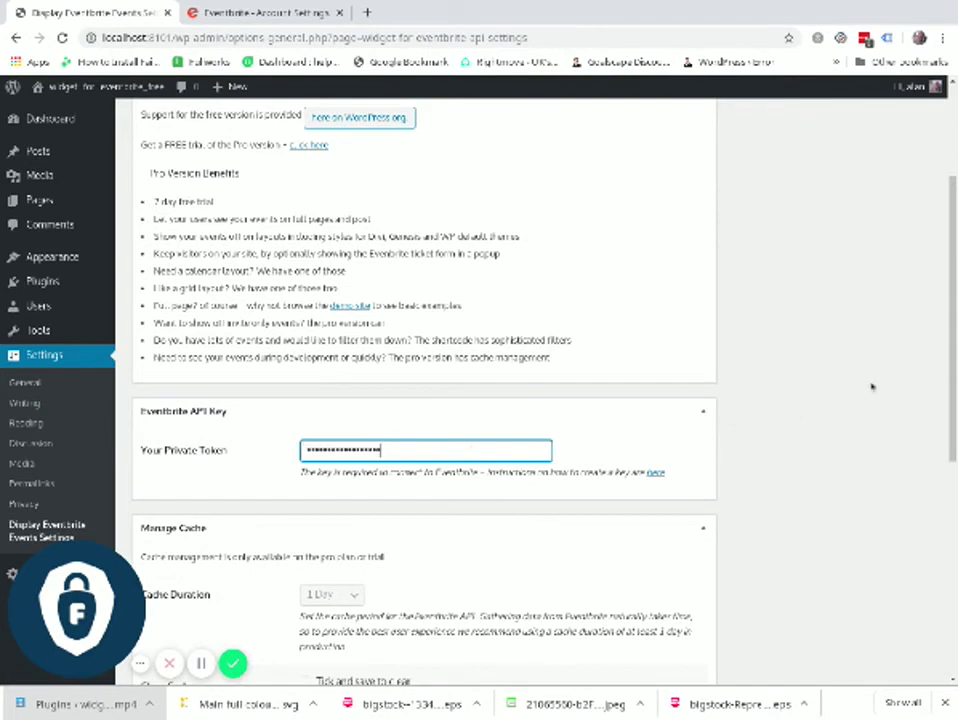
pyautogui.press('Return')
pyautogui.click(906, 260)
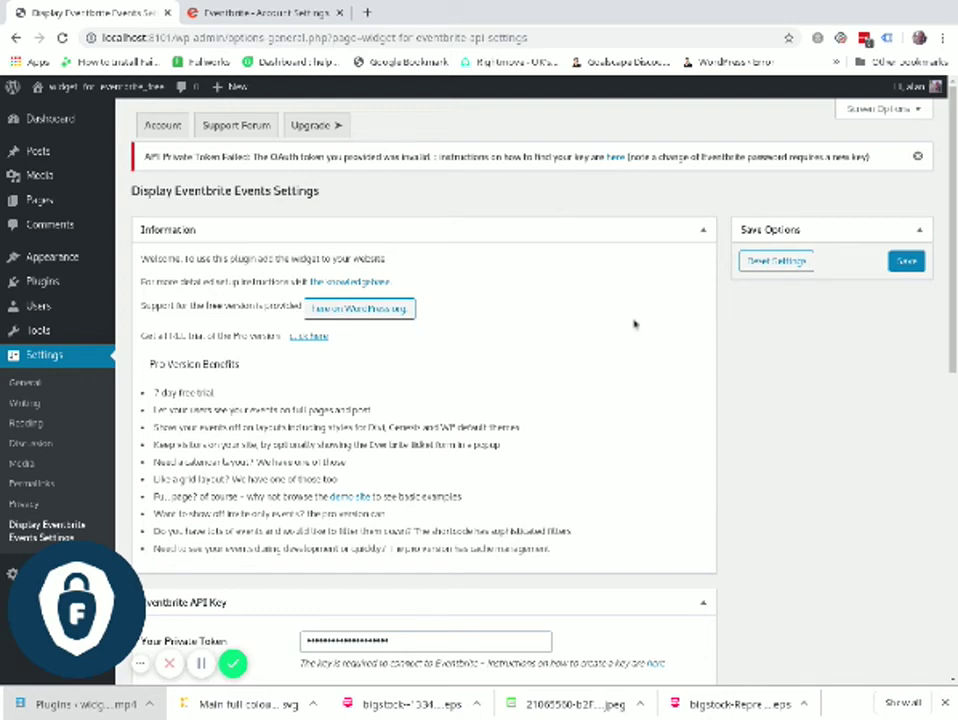
# - Copy the private token from Eventbrite again, replace the WordPress plugin's token value with it and save the settings
pyautogui.click(257, 14)
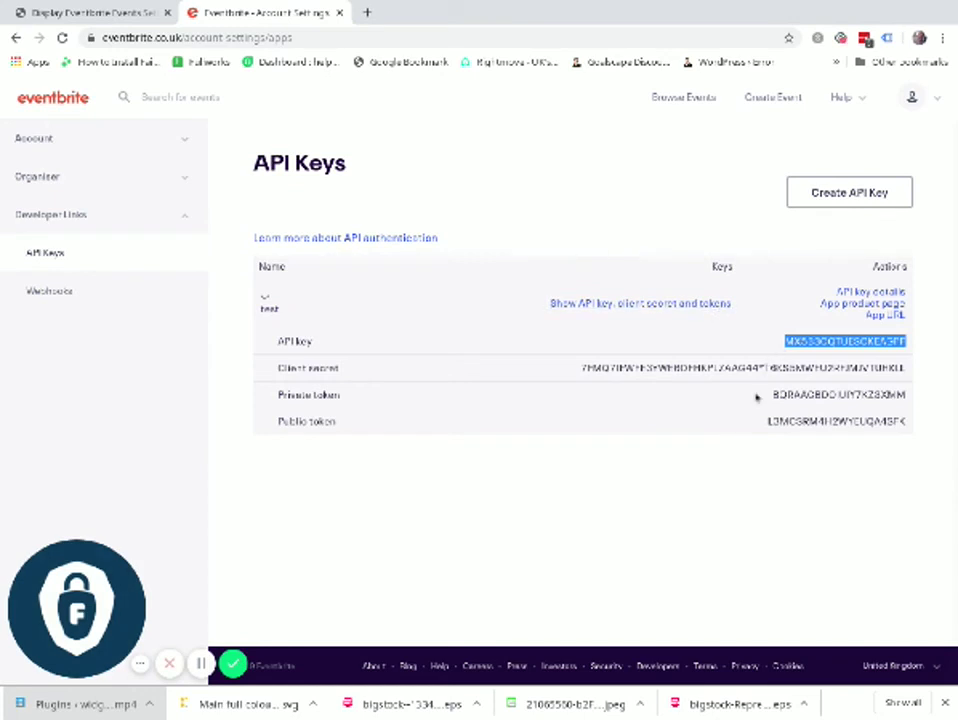
pyautogui.moveTo(772, 395)
pyautogui.mouseDown()
pyautogui.moveTo(780, 406)
pyautogui.moveTo(916, 405)
pyautogui.moveTo(763, 395)
pyautogui.mouseUp()
pyautogui.click(906, 399)
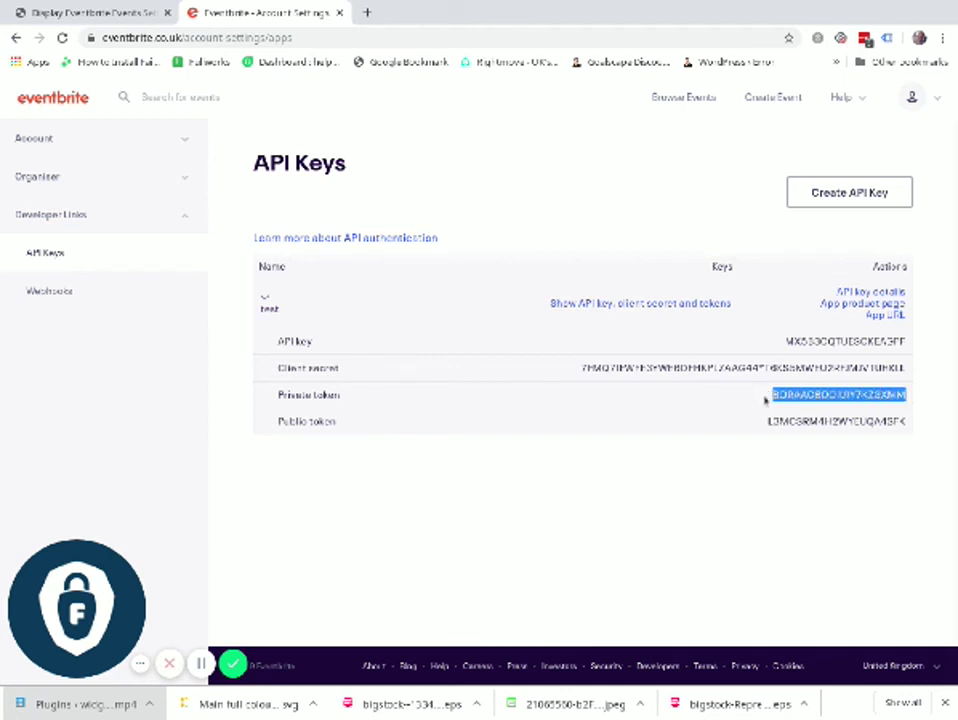
pyautogui.click(24, 14)
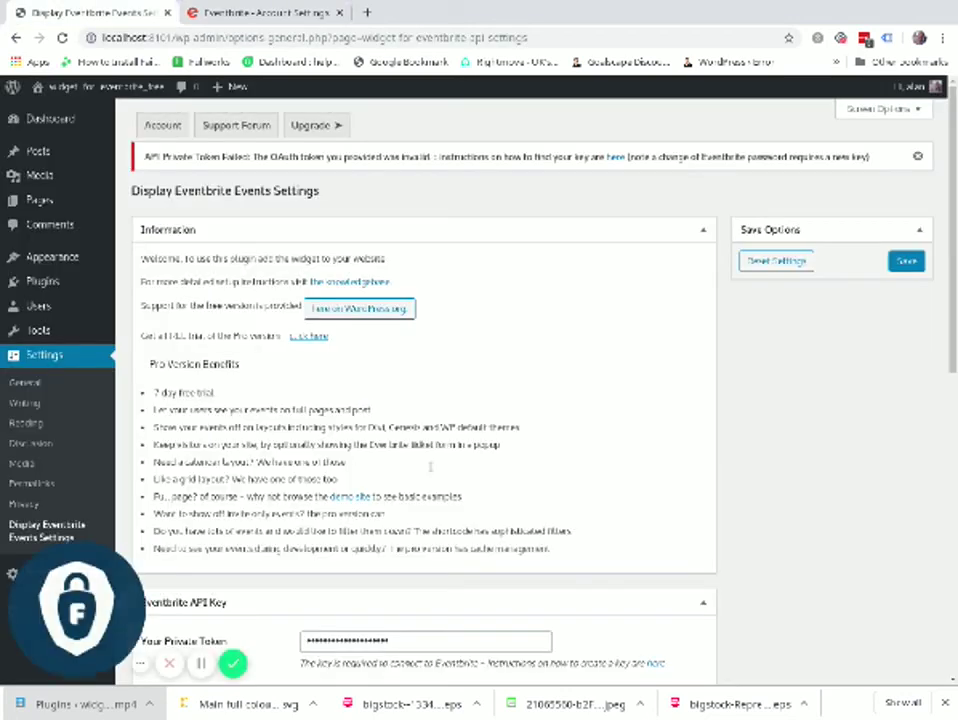
pyautogui.moveTo(390, 641); pyautogui.dragTo(280, 631)
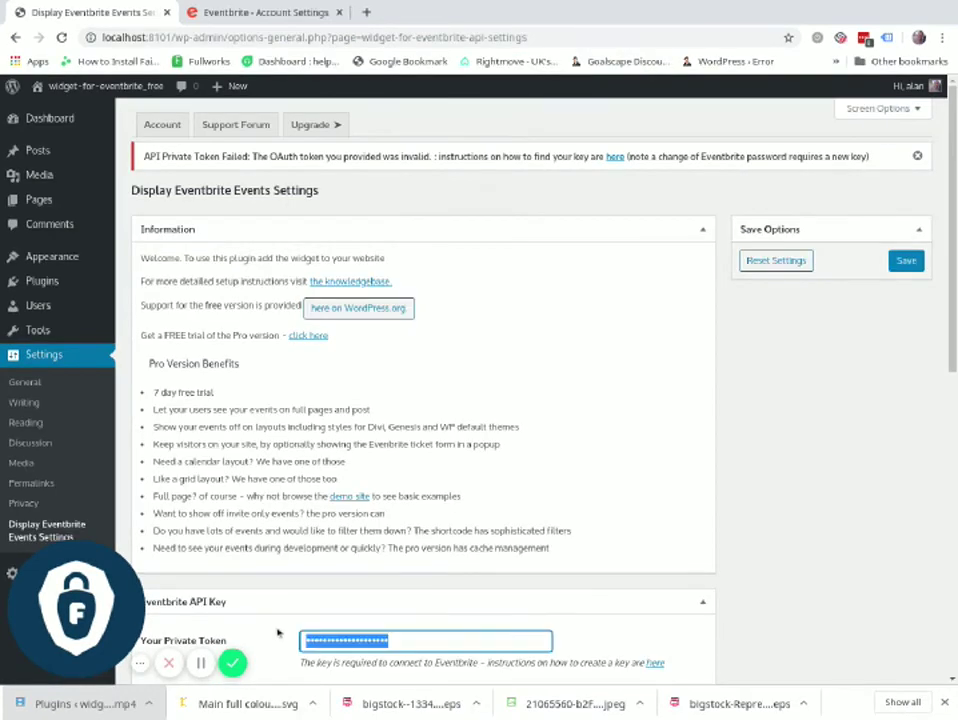
pyautogui.click(904, 261)
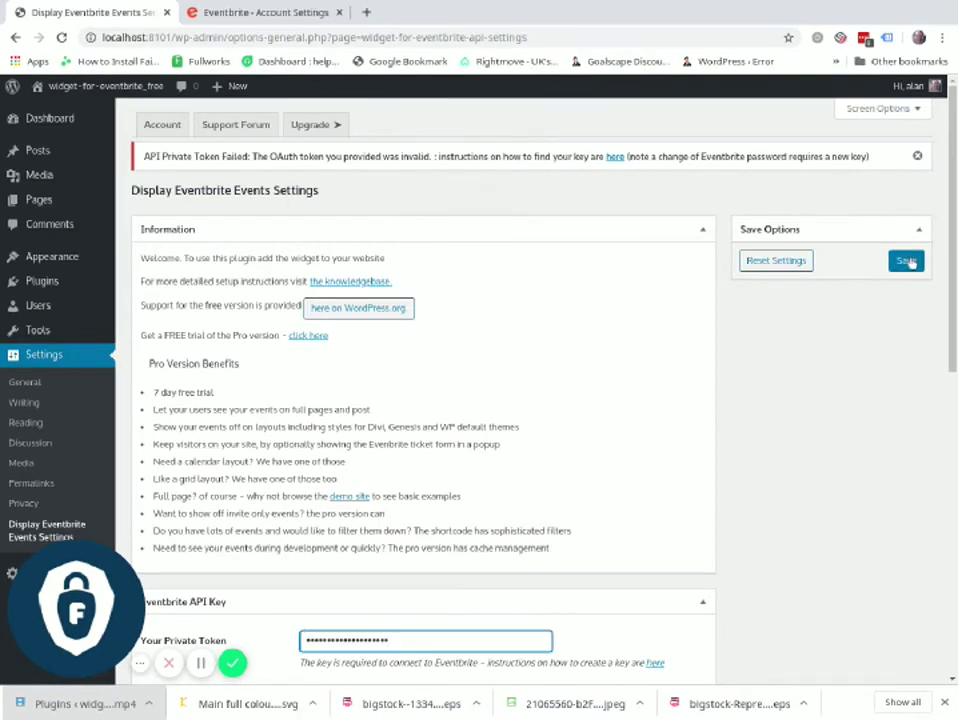